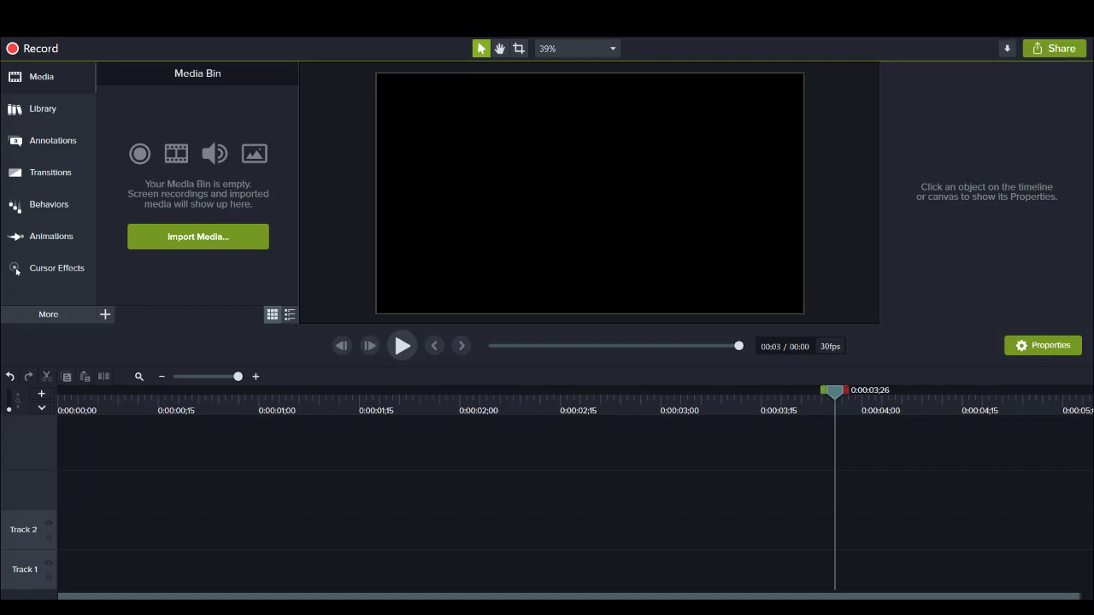
Step: Open Camtasia's Library tab to reach the TechSmith Assets for Camtasia website
left_click(22, 115)
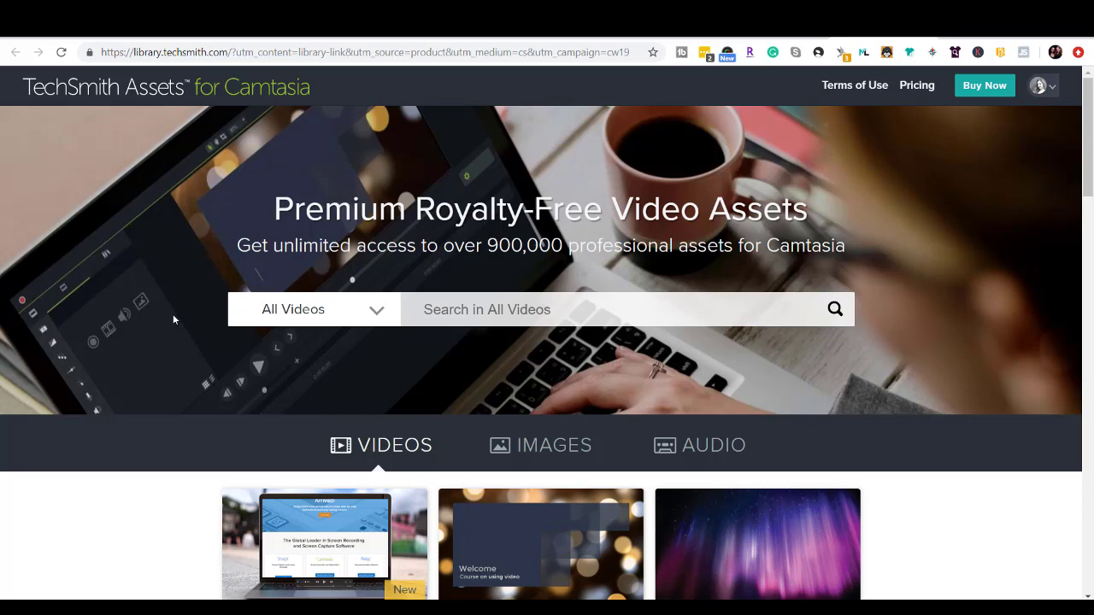
scroll(780, 422, "down", 1)
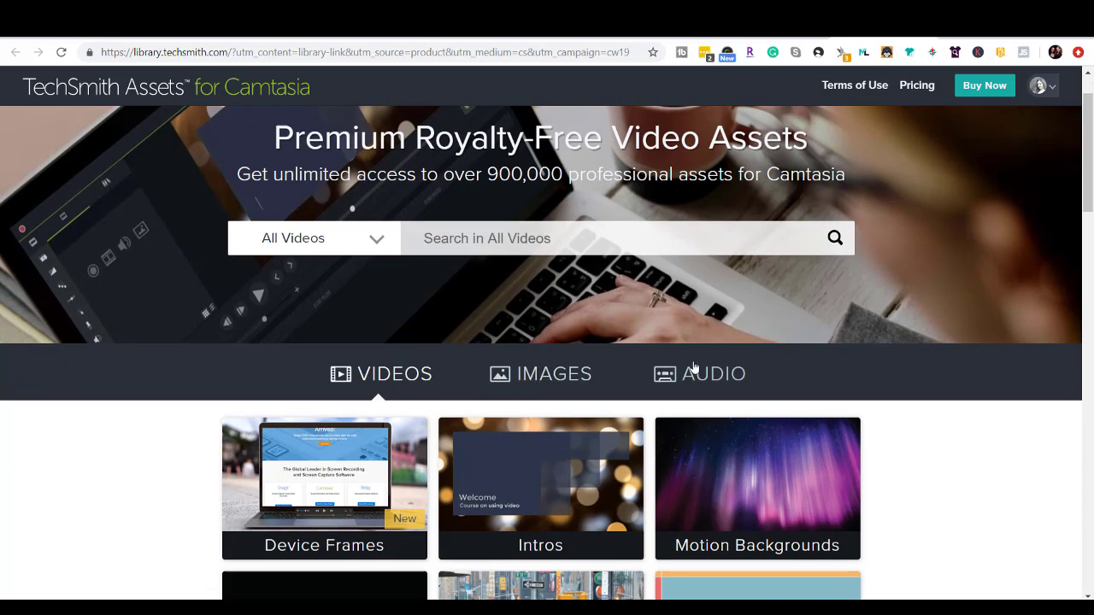
scroll(703, 361, "down", 3)
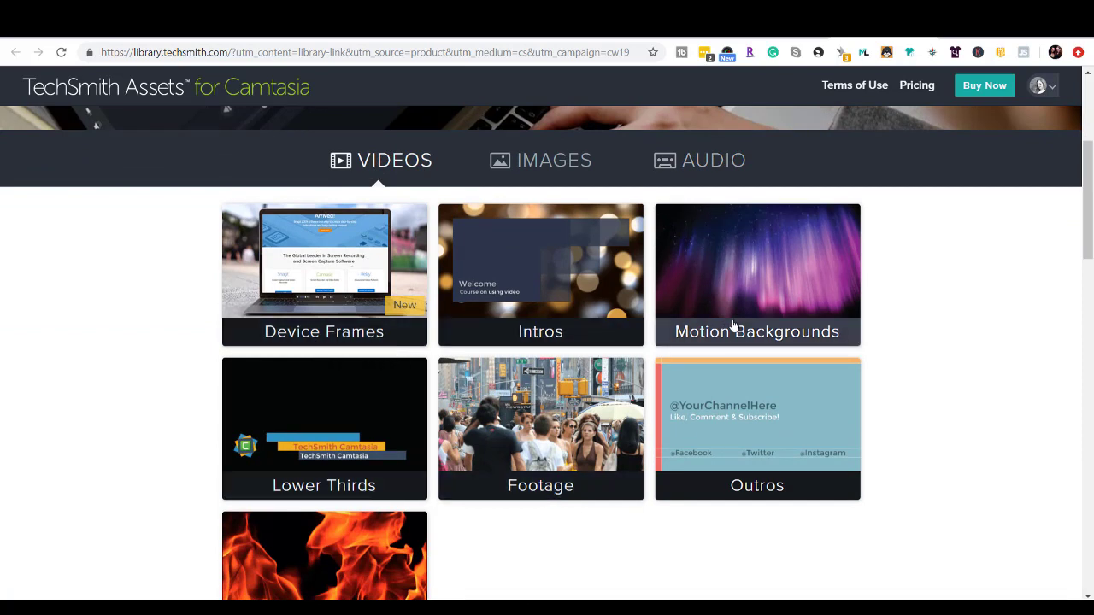
scroll(731, 329, "down", 1)
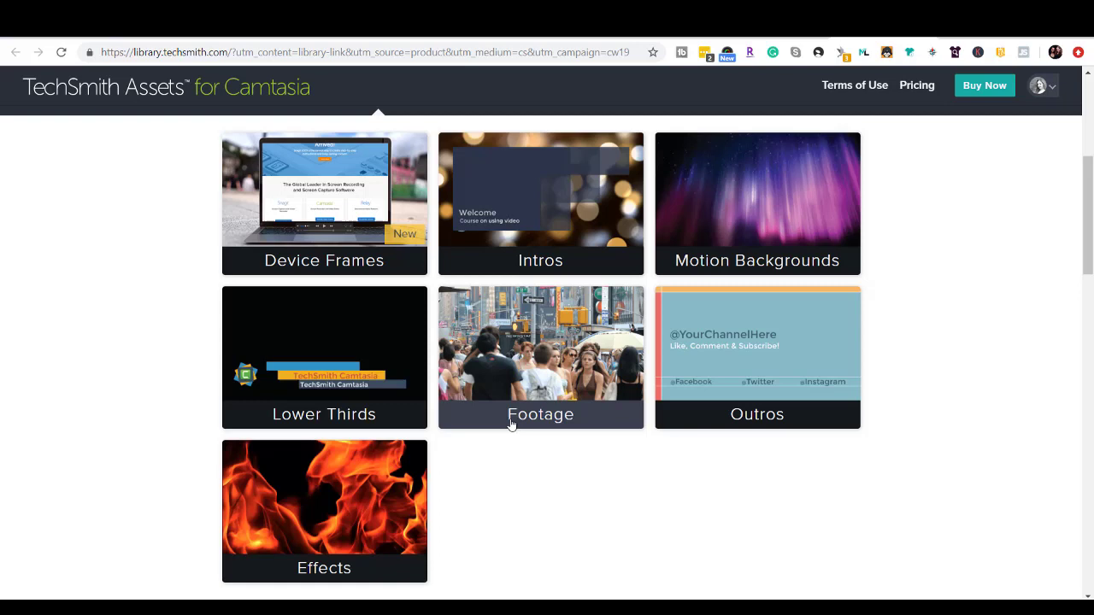
scroll(757, 439, "down", 1)
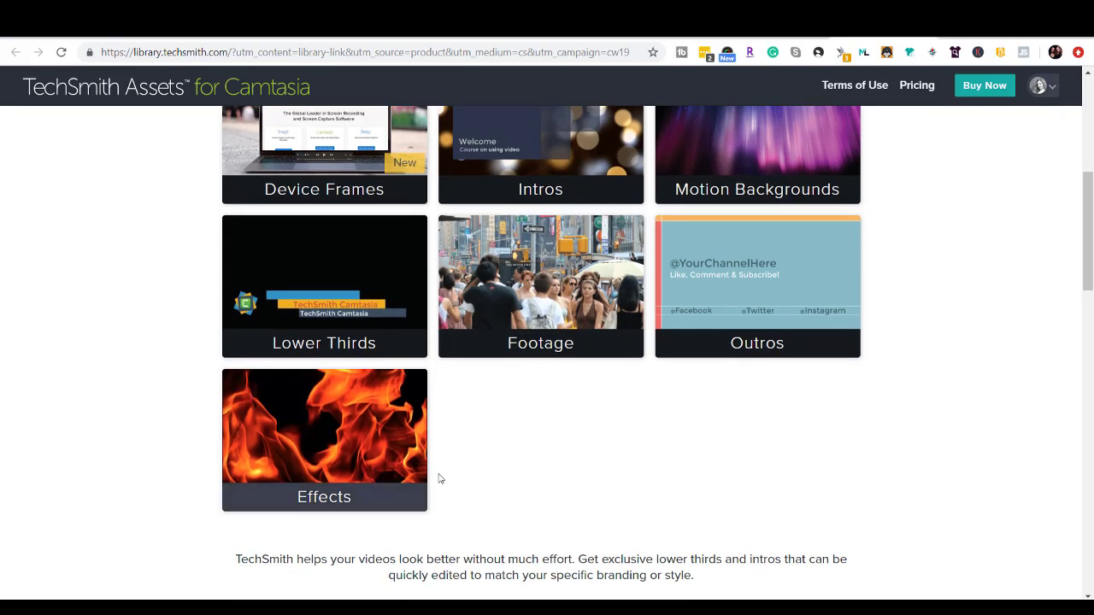
Step: Open the Effects video category and scroll through its clips
left_click(354, 432)
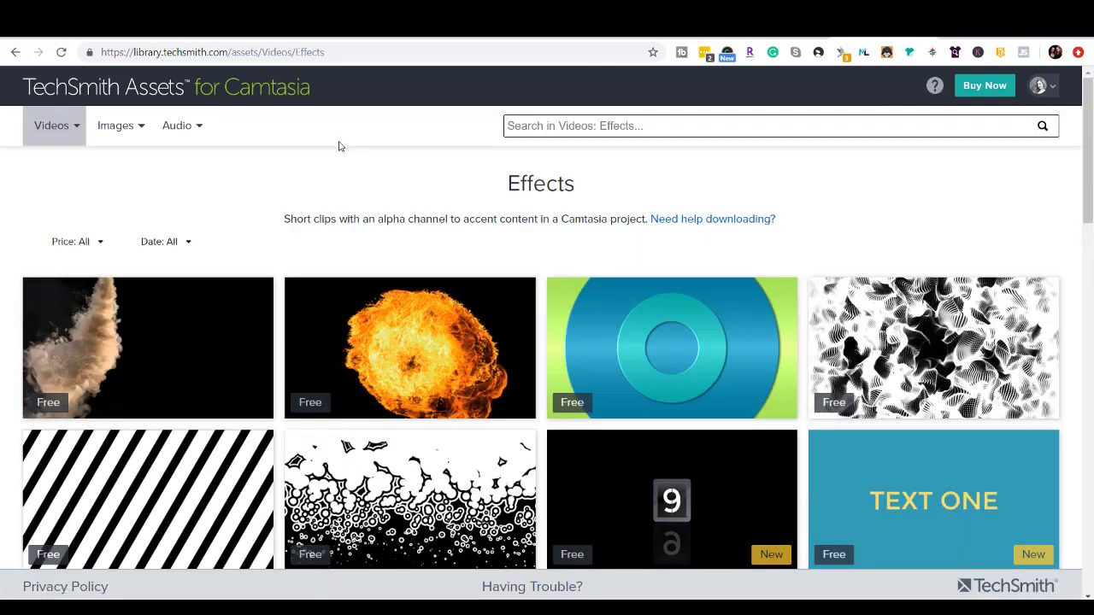
scroll(451, 212, "down", 3)
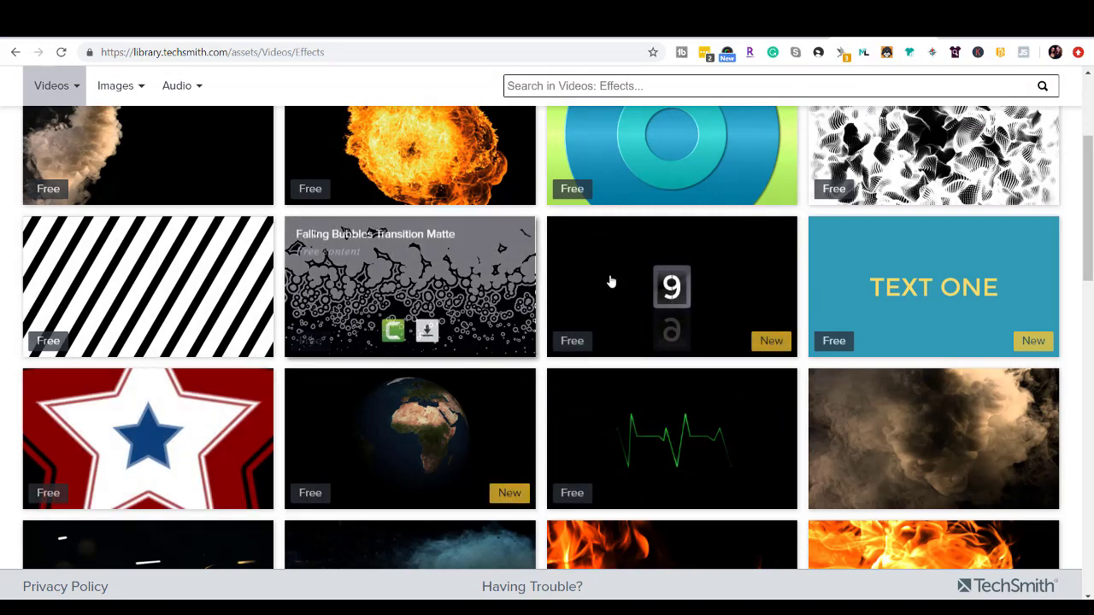
scroll(563, 323, "up", 2)
scroll(410, 248, "down", 3)
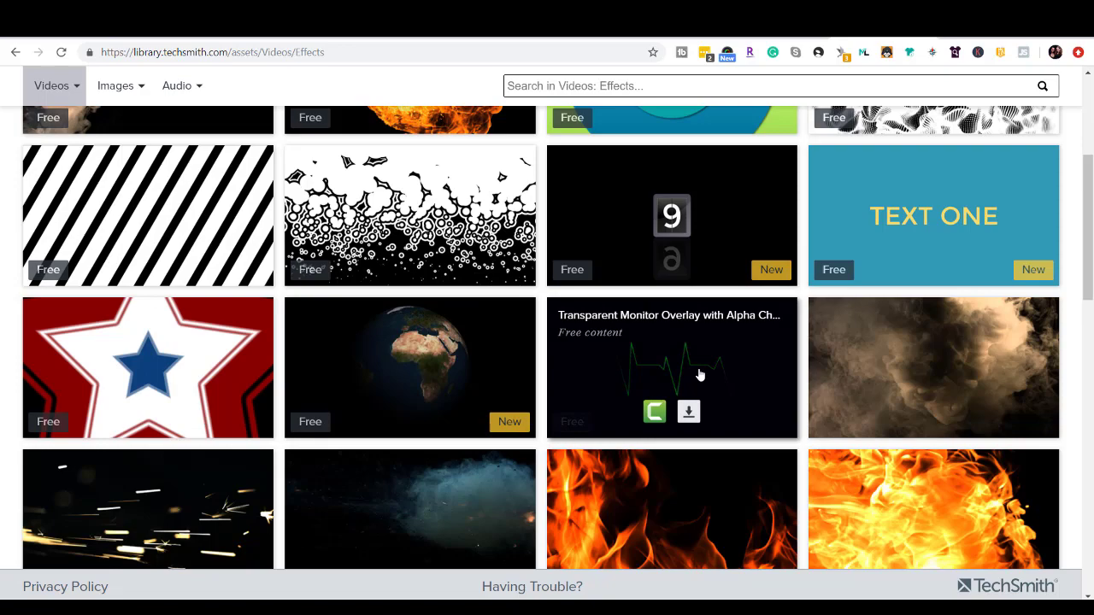
scroll(543, 374, "down", 1)
scroll(542, 371, "down", 3)
scroll(541, 371, "up", 7)
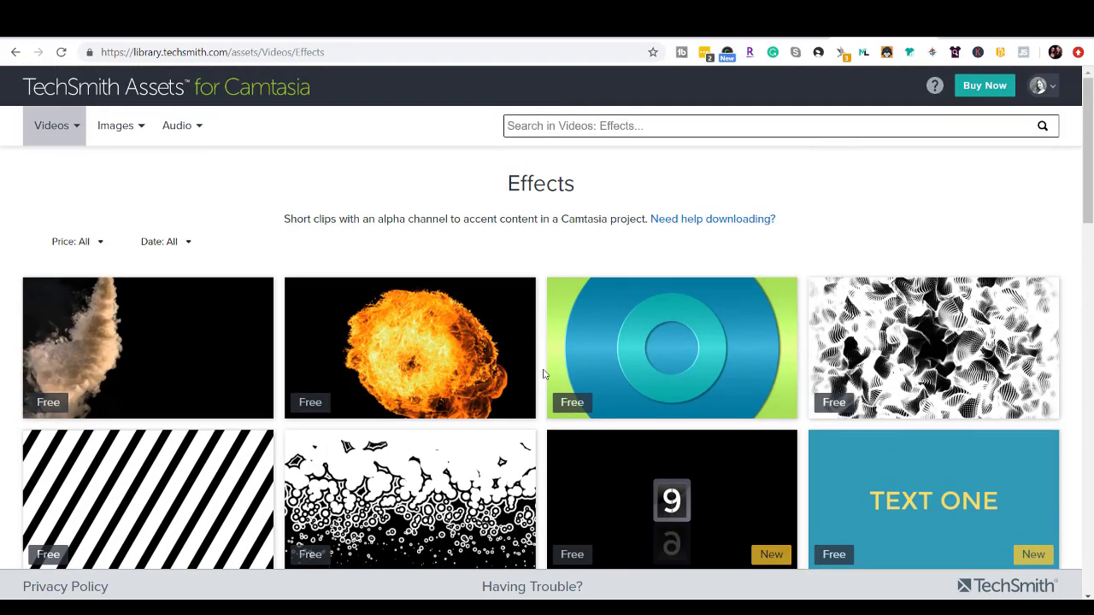
scroll(537, 335, "down", 1)
scroll(537, 335, "up", 1)
scroll(530, 324, "down", 1)
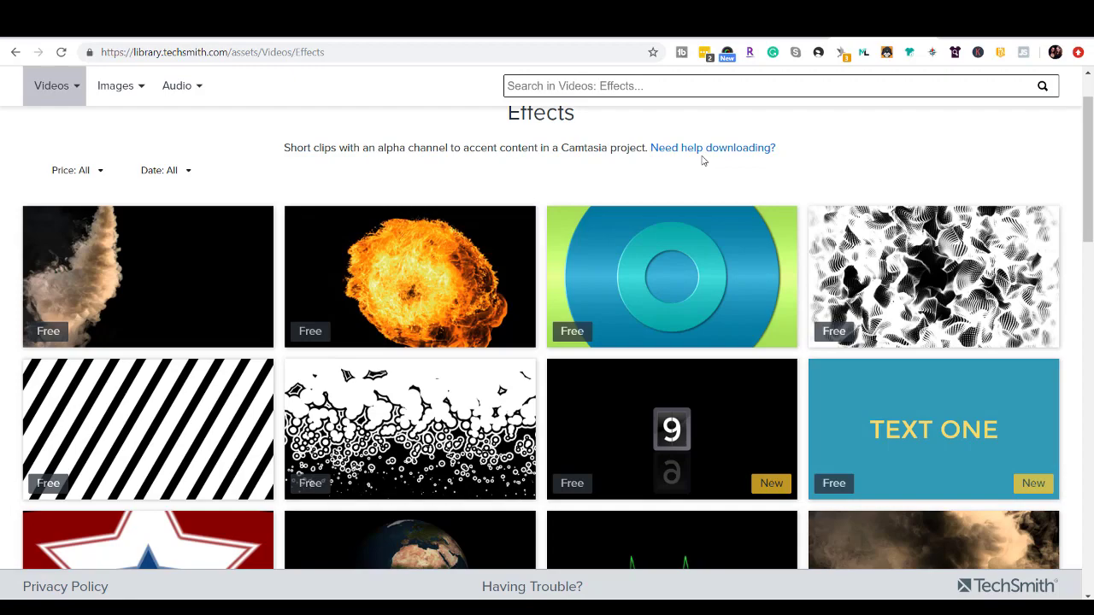
Step: Preview Effects clips such as Flip Counter and Kinetic02 Bubbles
mouse_move(953, 279)
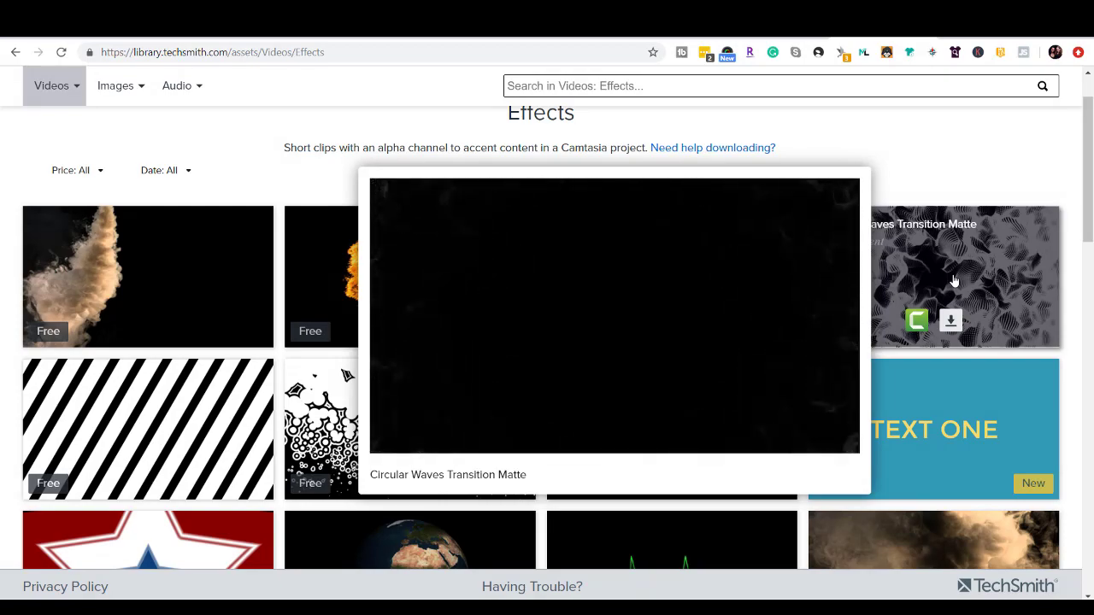
mouse_move(135, 301)
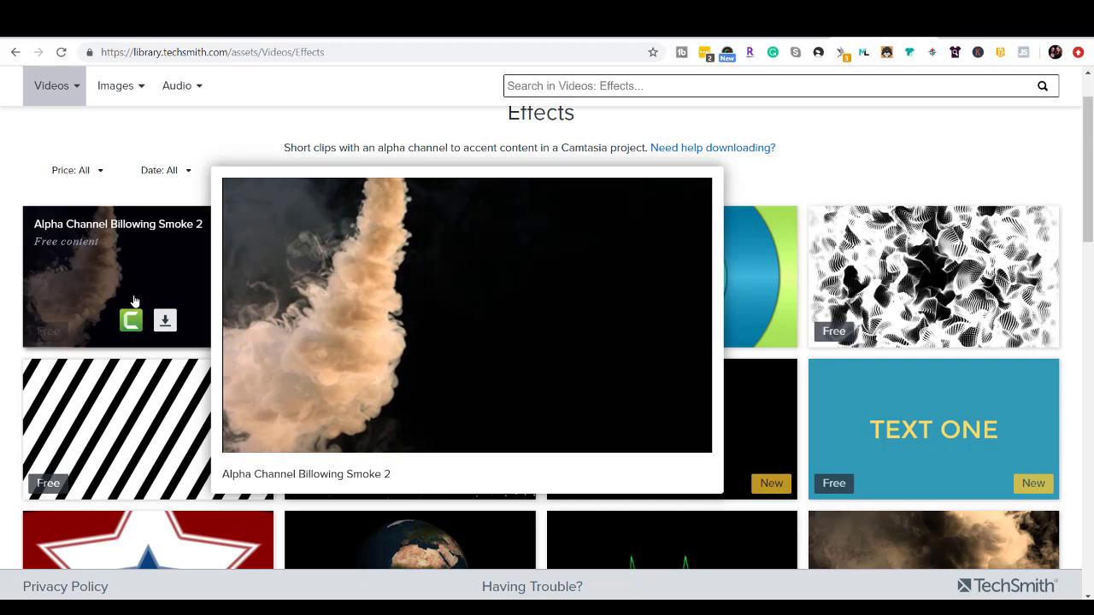
mouse_move(653, 407)
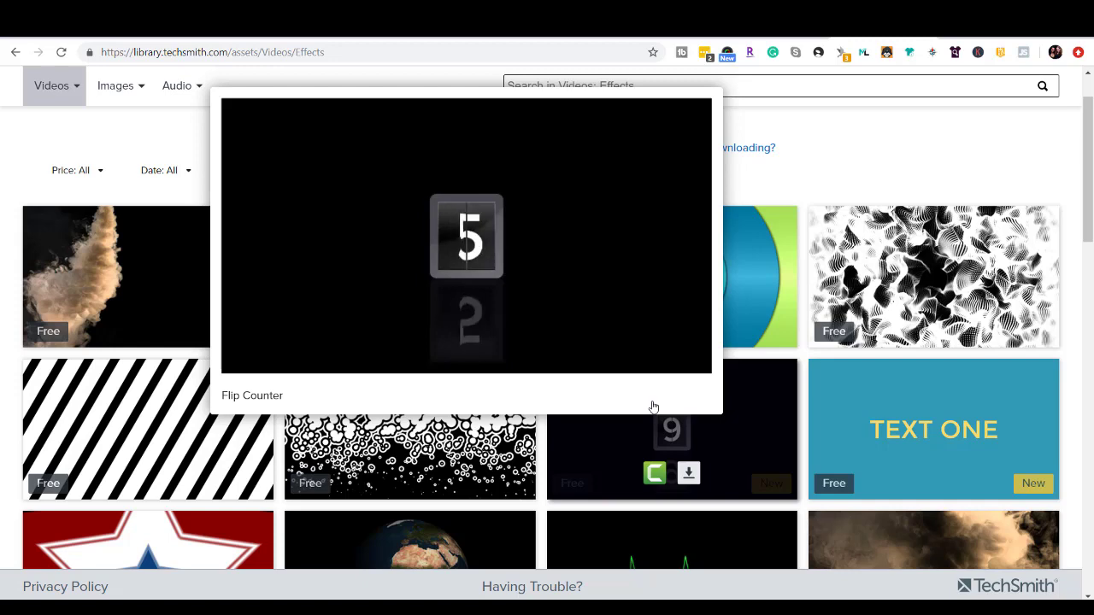
scroll(889, 167, "down", 3)
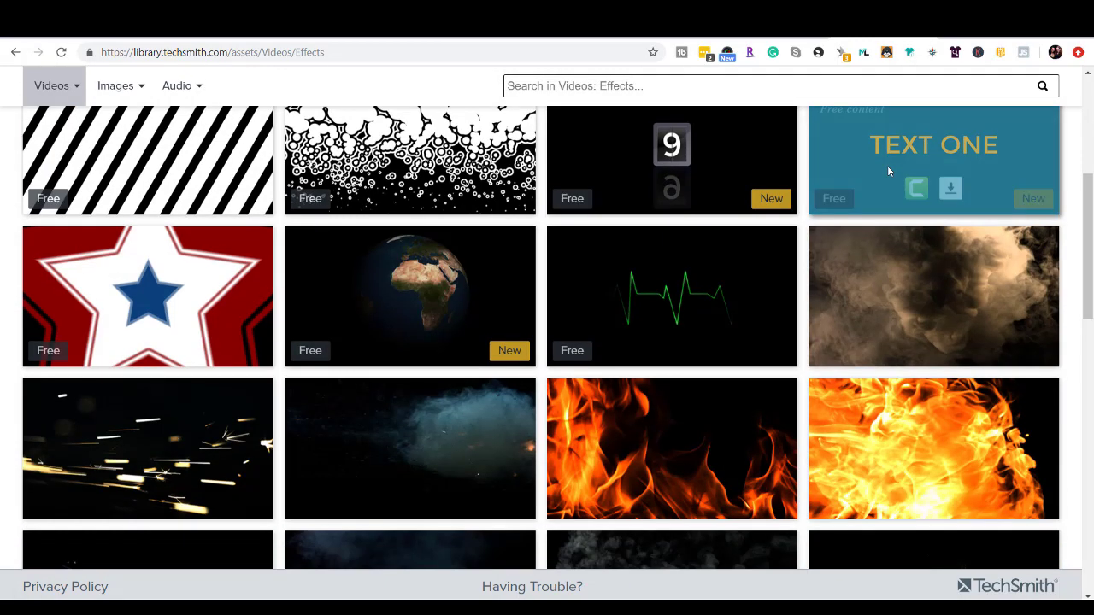
mouse_move(888, 169)
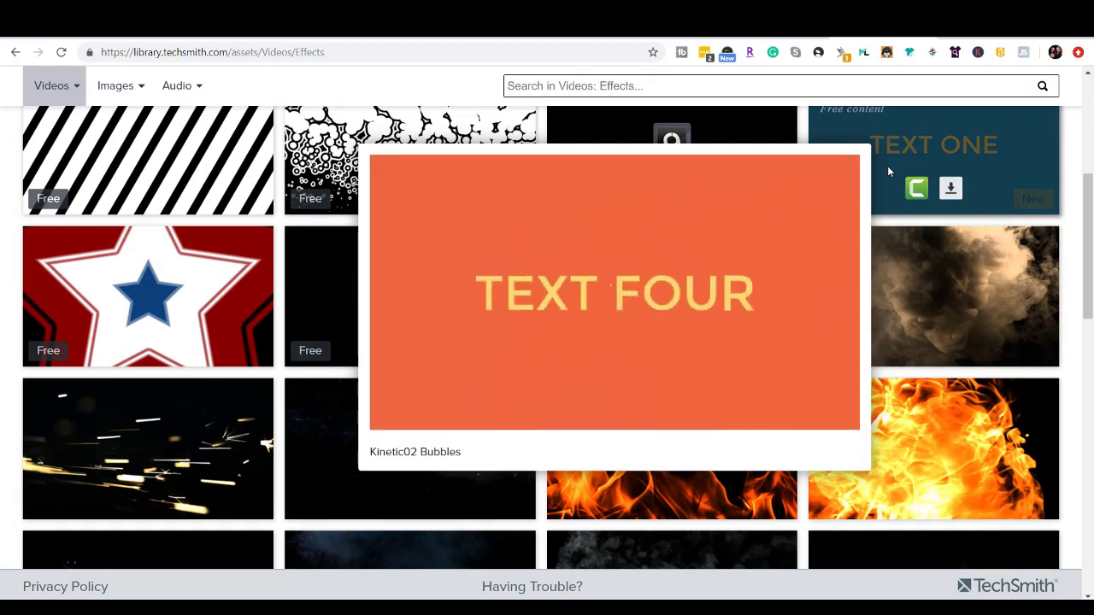
Step: Return to the assets home page and open the Motion Backgrounds video category
key("alt+Left")
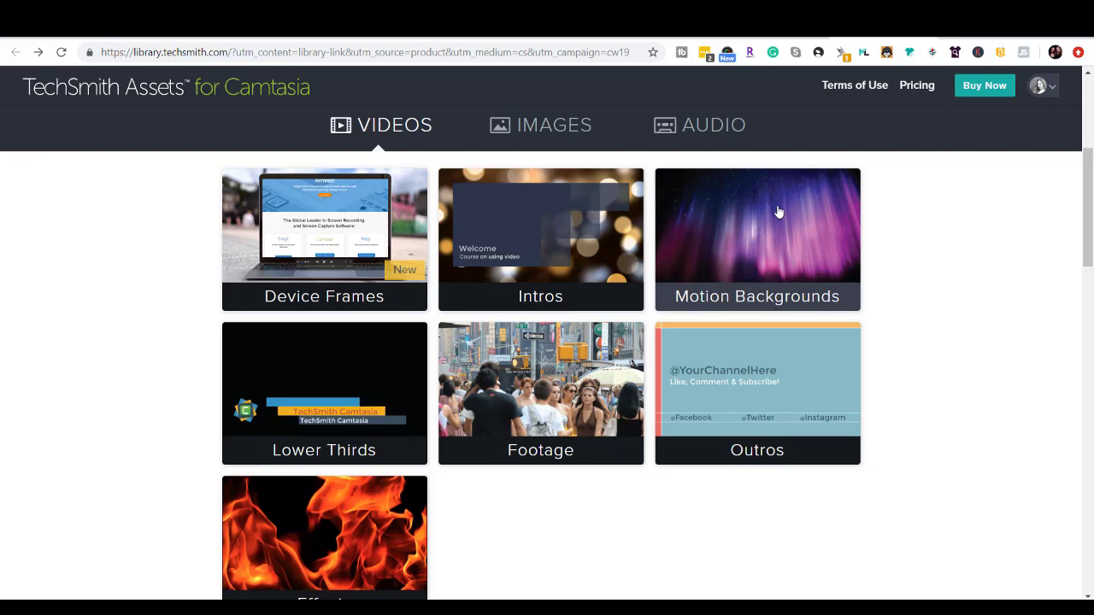
left_click(800, 297)
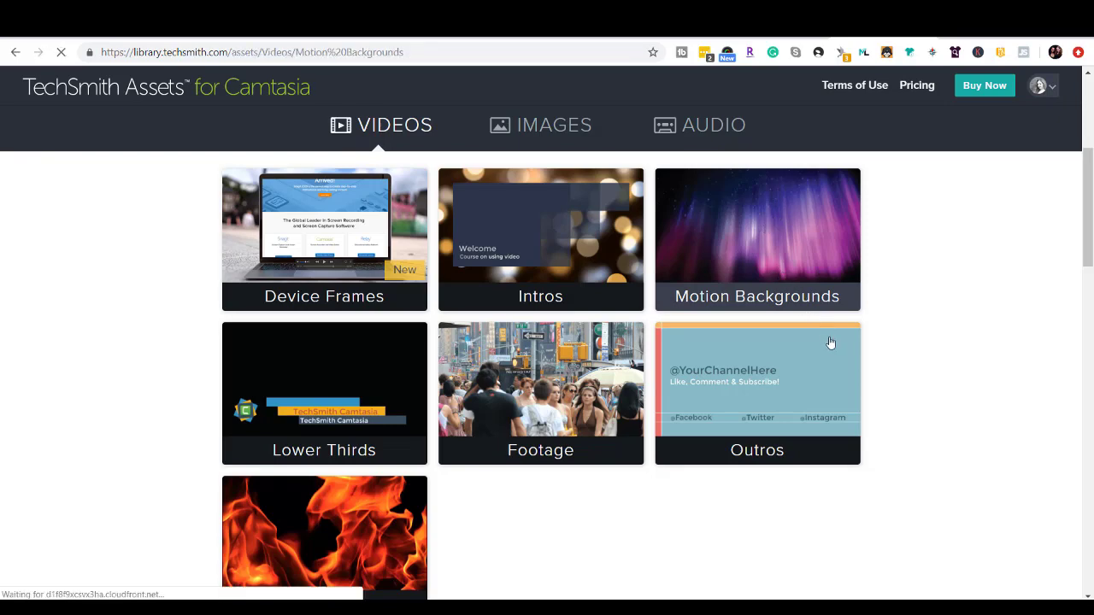
mouse_move(693, 342)
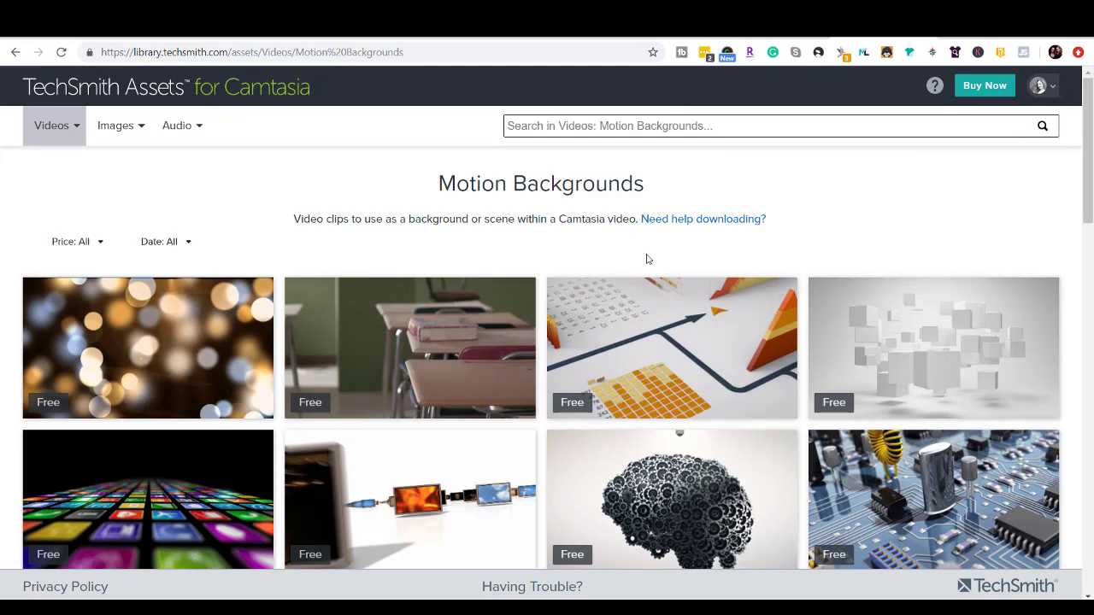
Step: Download the Flat Stocks background as flat-stocks-background.mp4
mouse_move(671, 325)
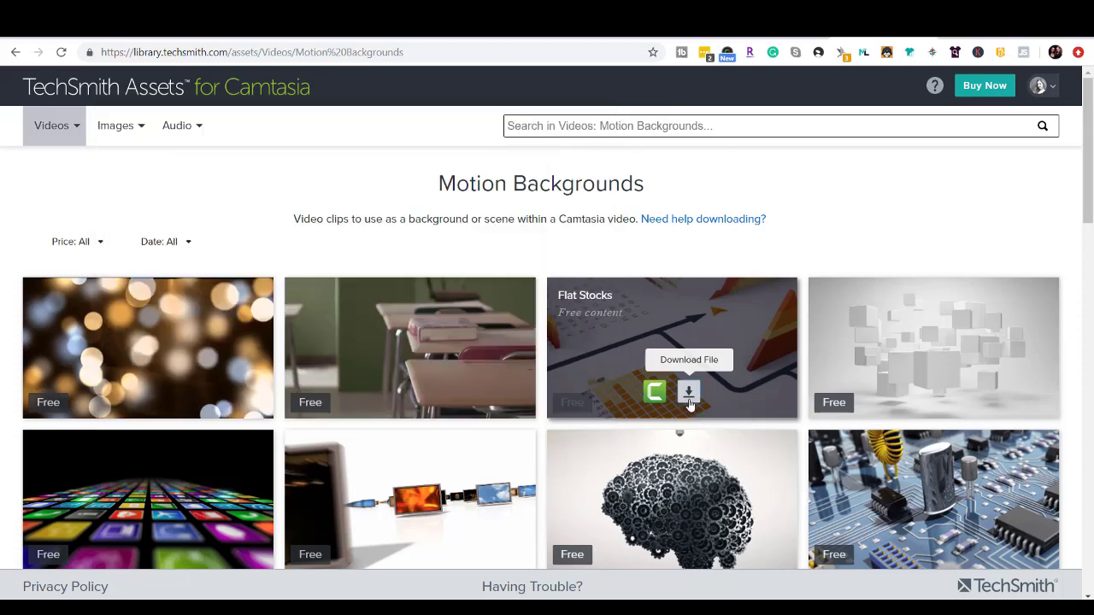
left_click(689, 395)
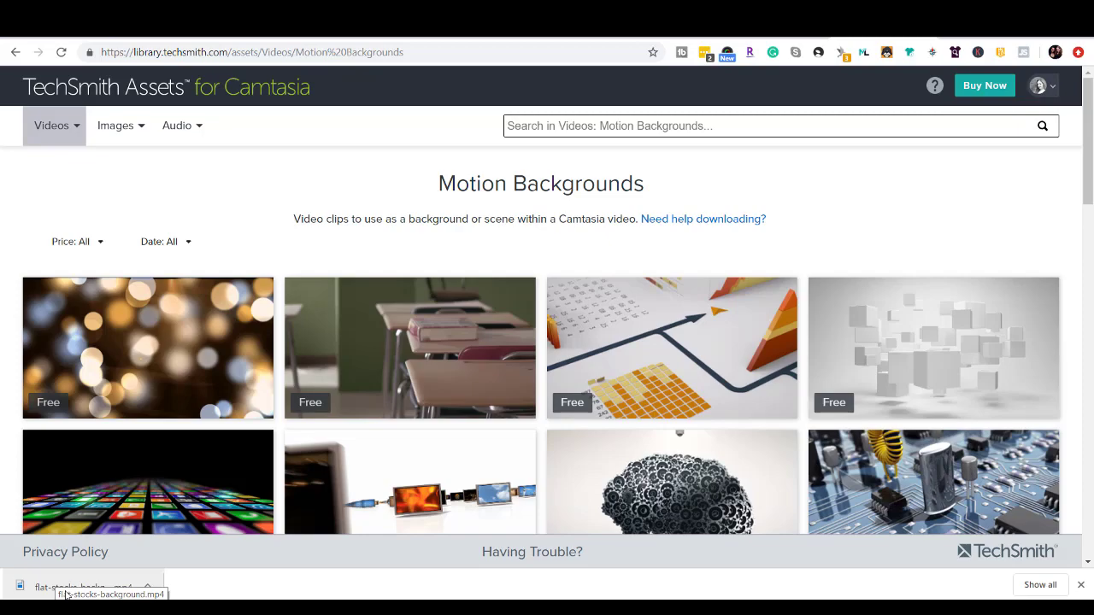
Step: Back in Camtasia, import flat-stocks-background.mp4 into the project's media bin
left_click(544, 608)
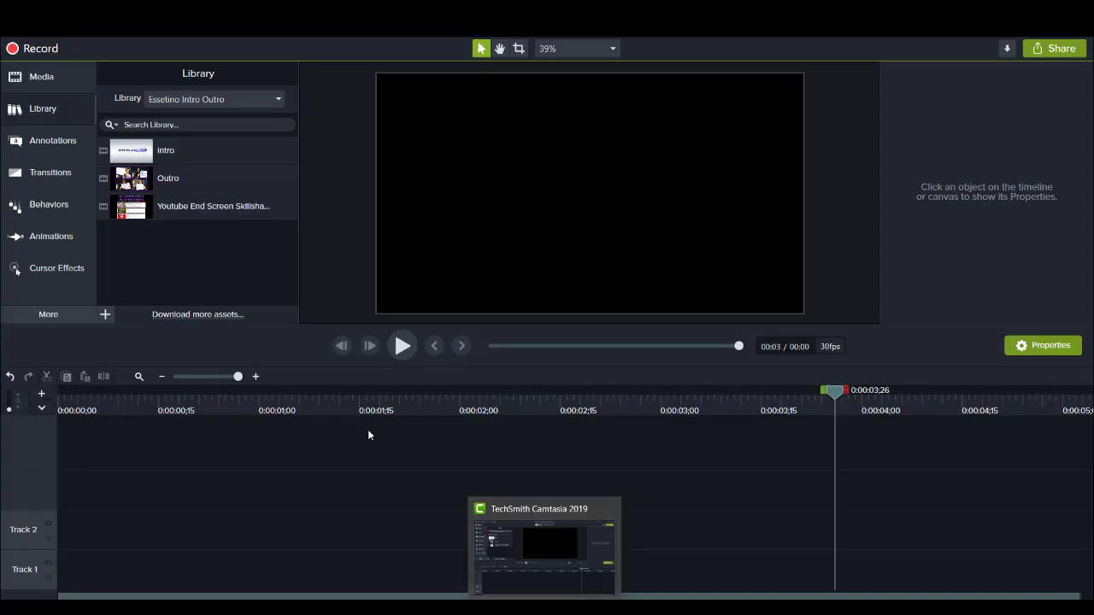
left_click(29, 83)
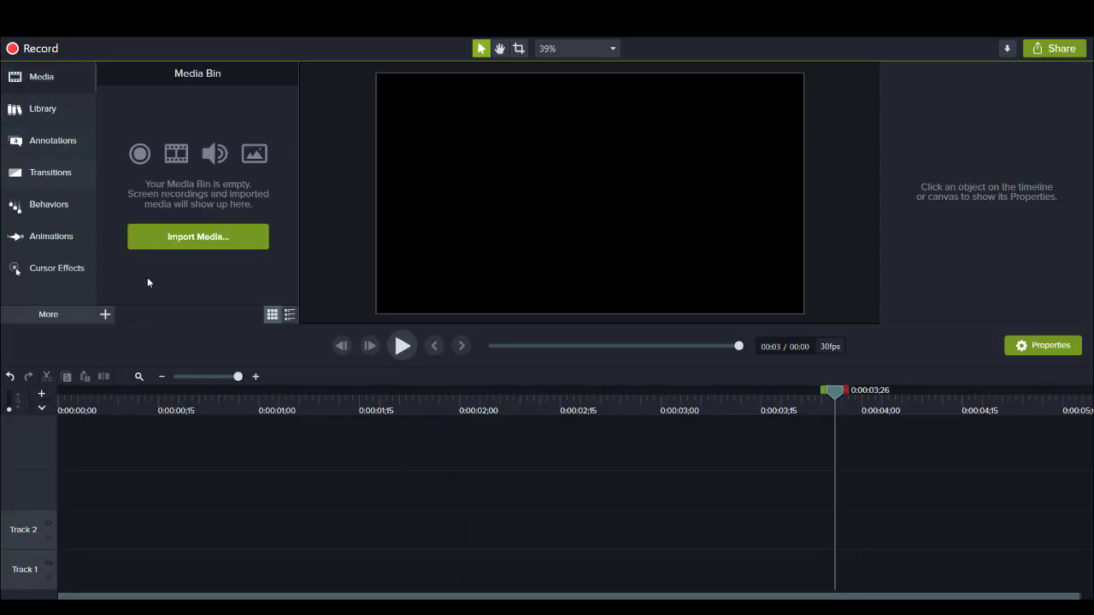
left_click(105, 318)
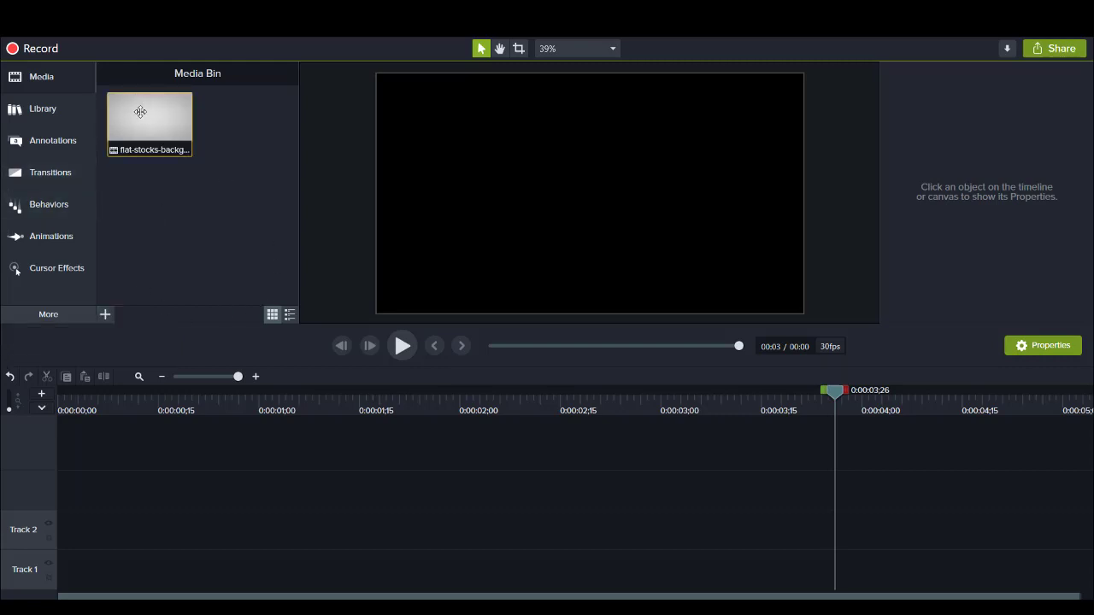
Step: Place flat-stocks-background at 0:00 on the bottom track and preview it
left_click_drag(171, 109, 183, 483)
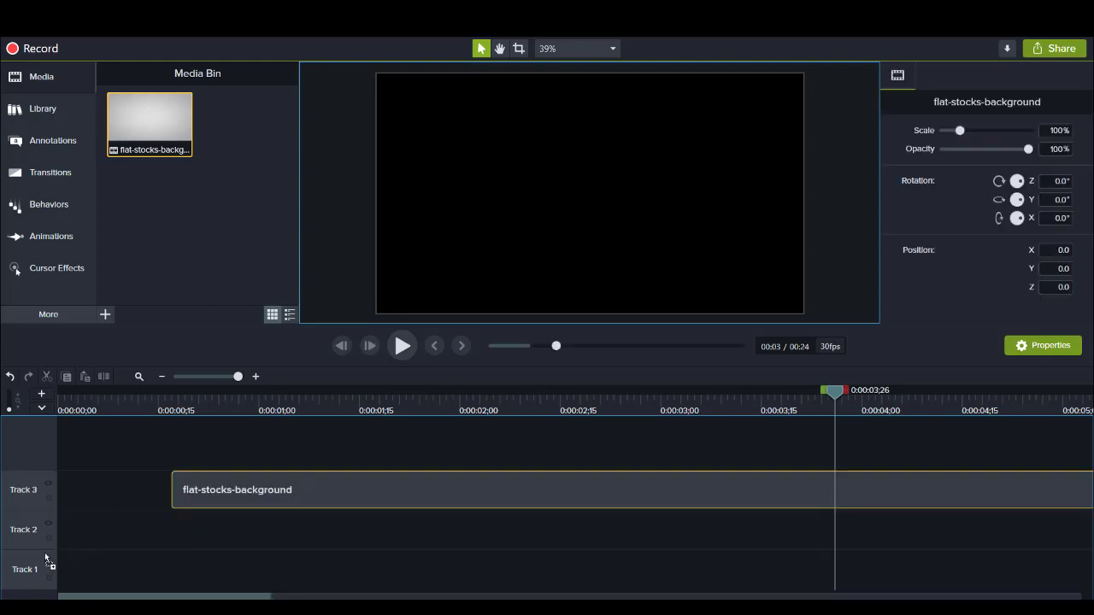
left_click_drag(36, 562, 54, 557)
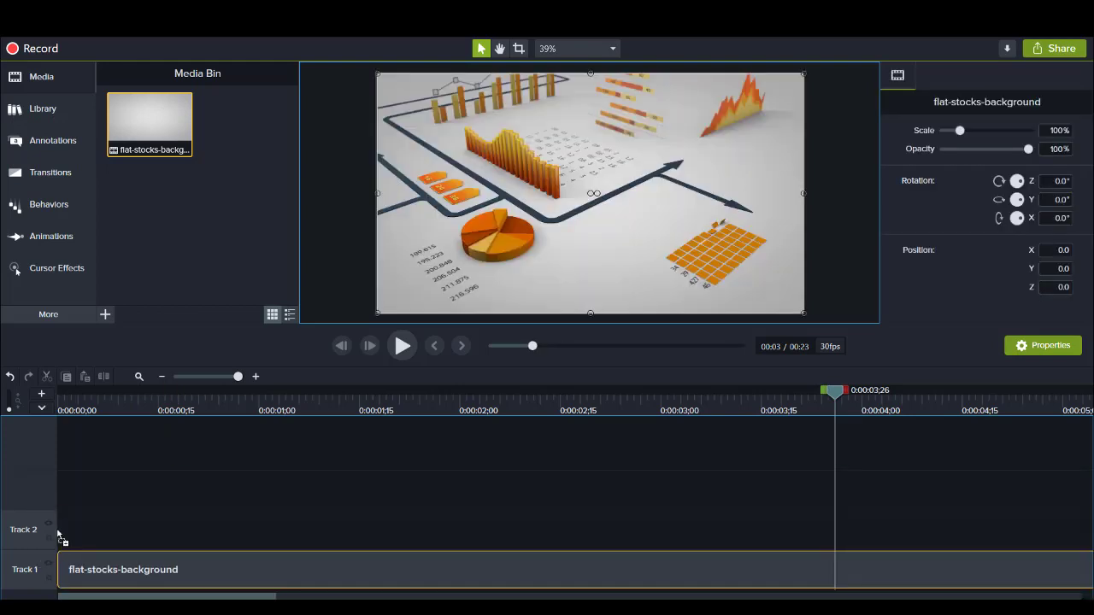
left_click(90, 405)
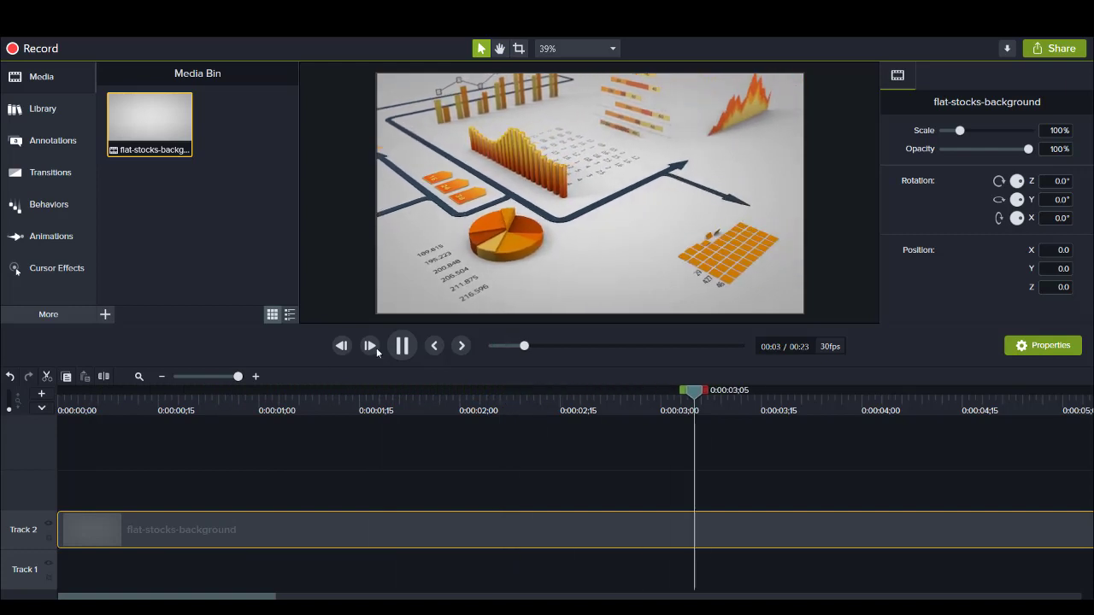
left_click(402, 346)
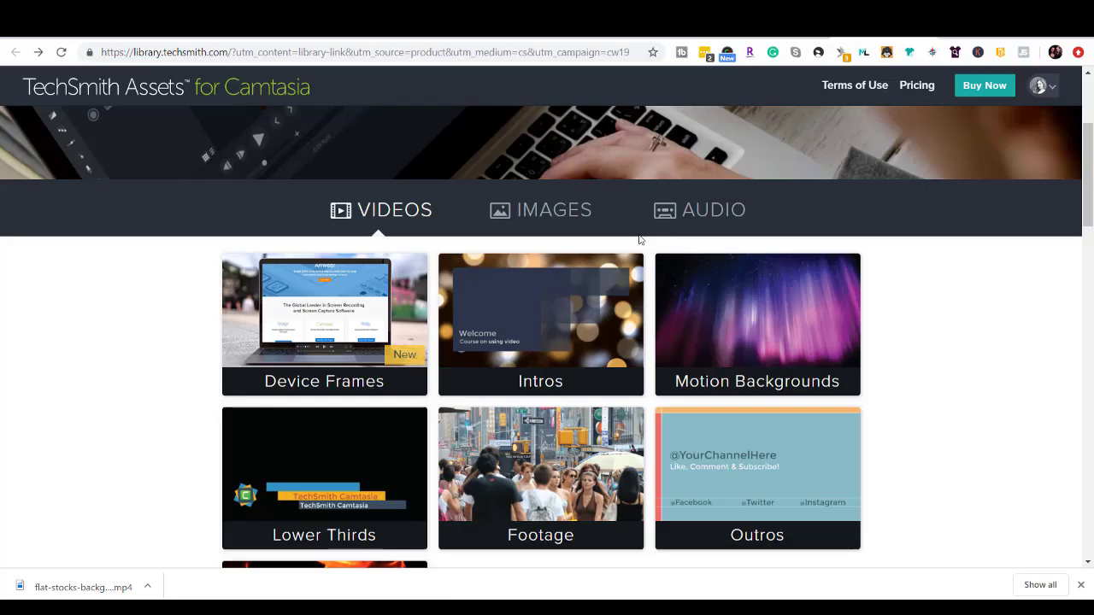
Step: Open the Audio > Music collection and download the track 'A Simple Way'
scroll(639, 240, "up", 1)
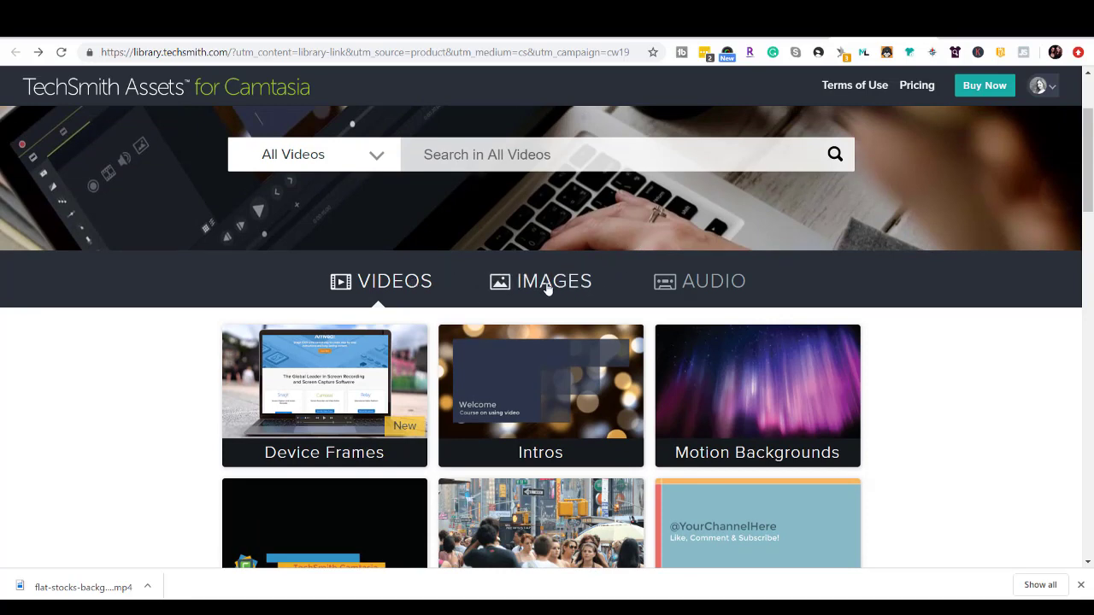
left_click(689, 290)
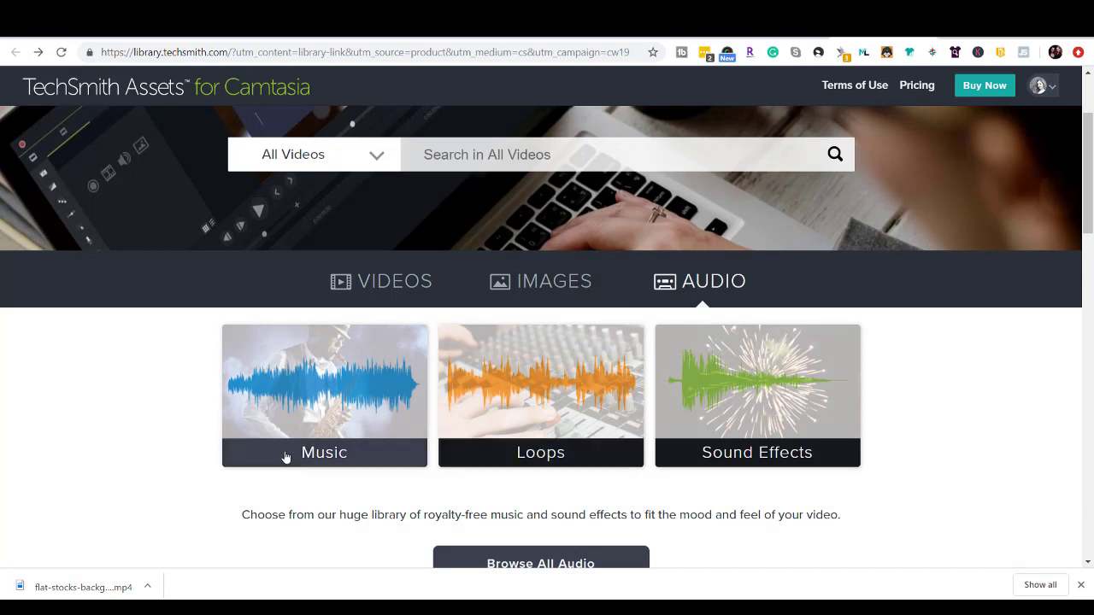
left_click(305, 429)
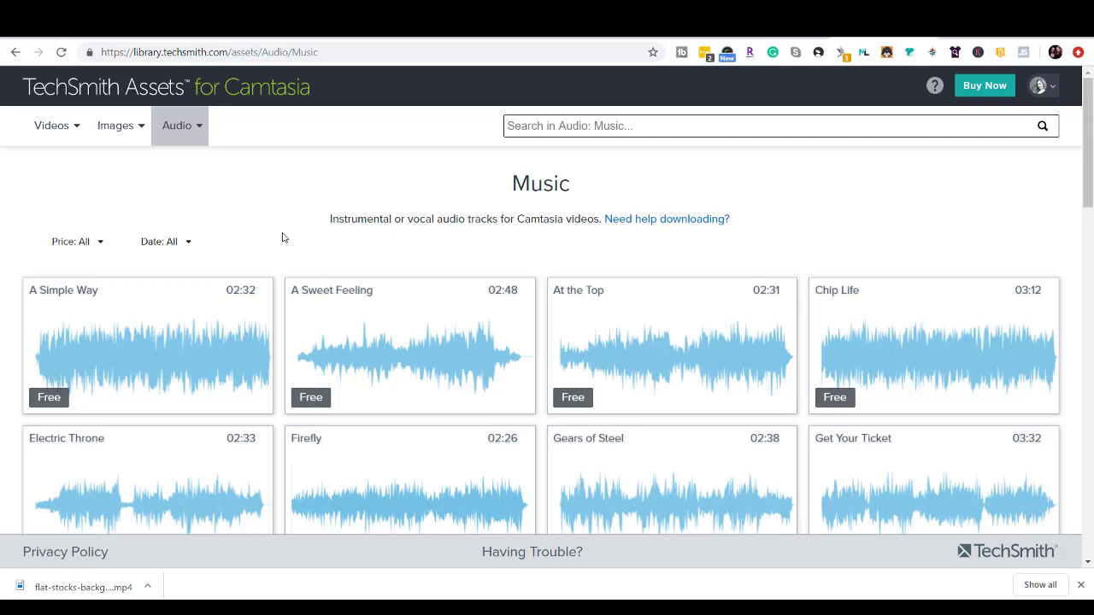
left_click(165, 388)
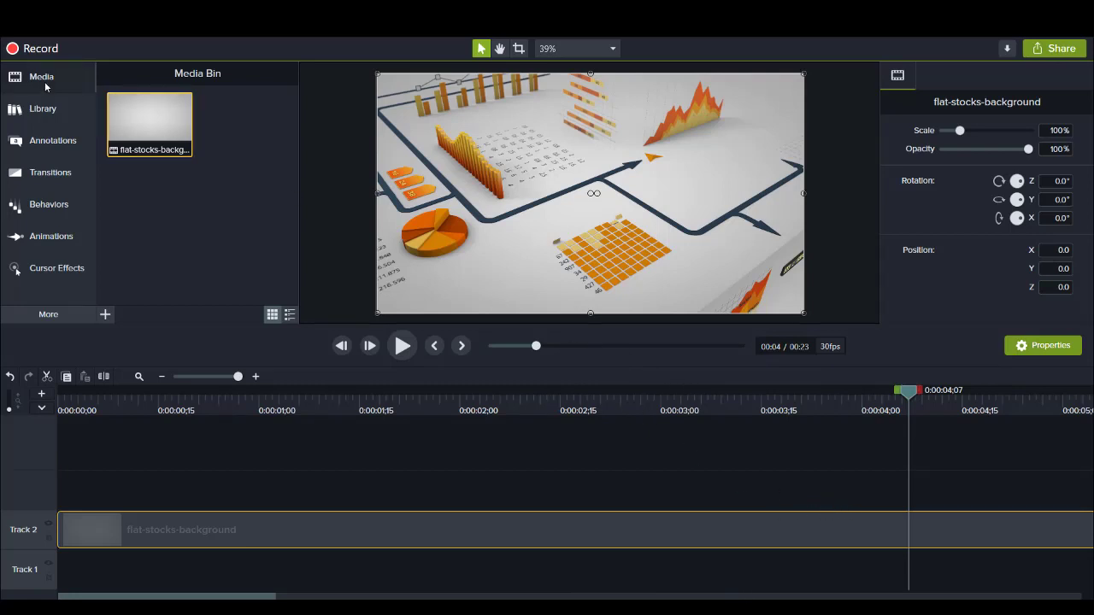
Step: Show the Library tab and review the library list, keeping Essetino Intro Outro selected
left_click(37, 110)
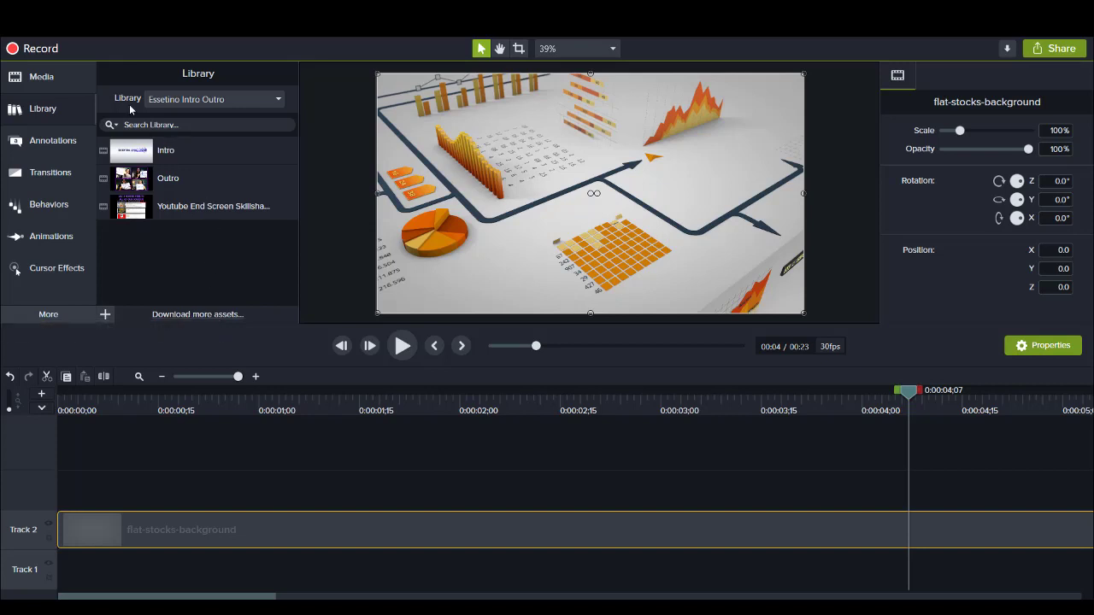
left_click(279, 102)
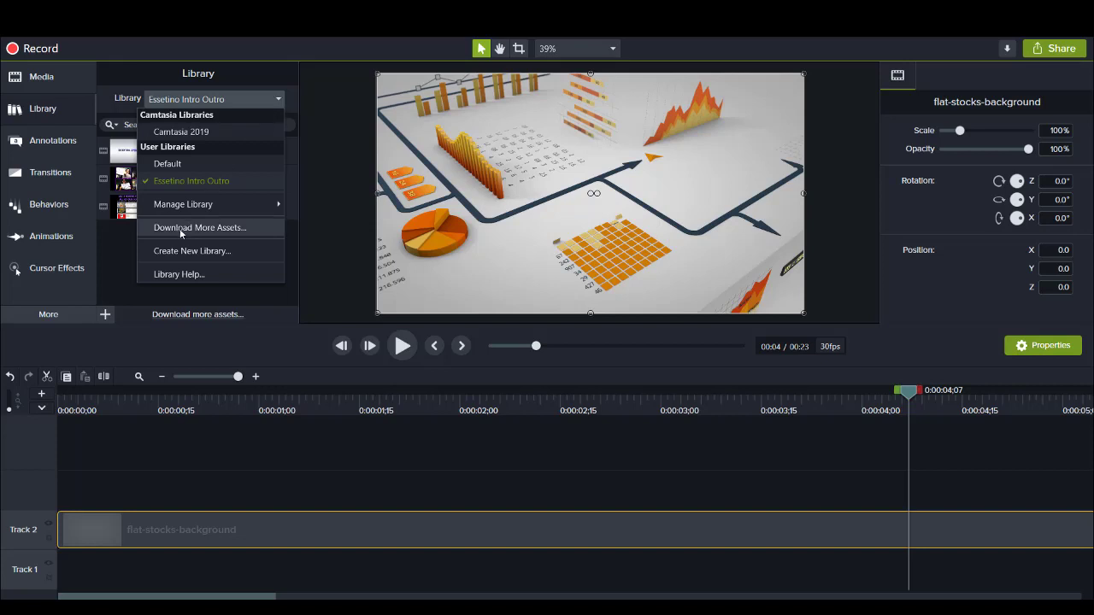
left_click(263, 296)
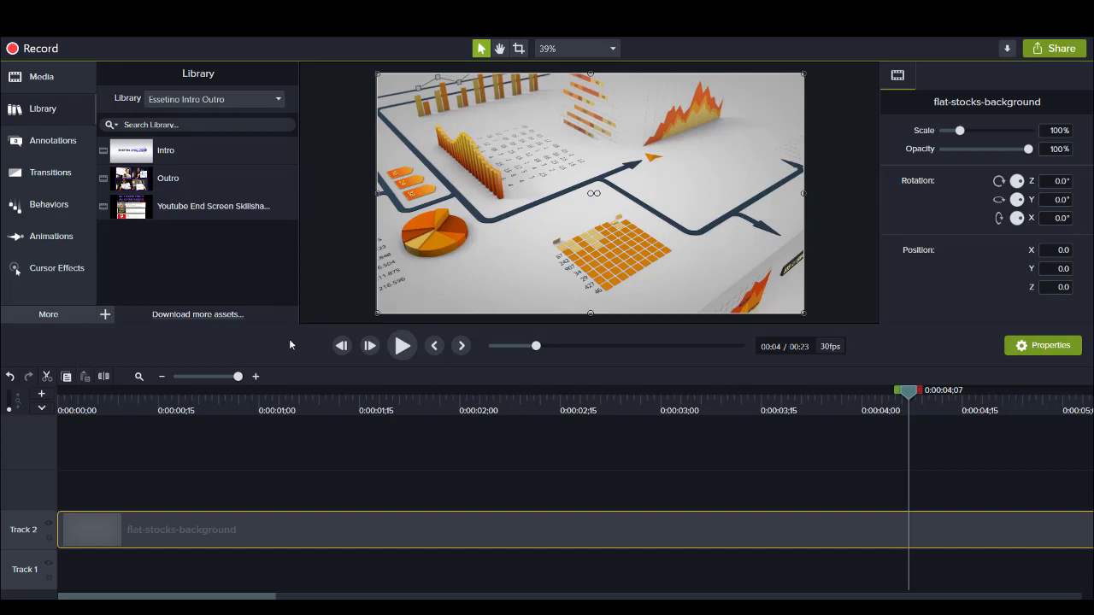